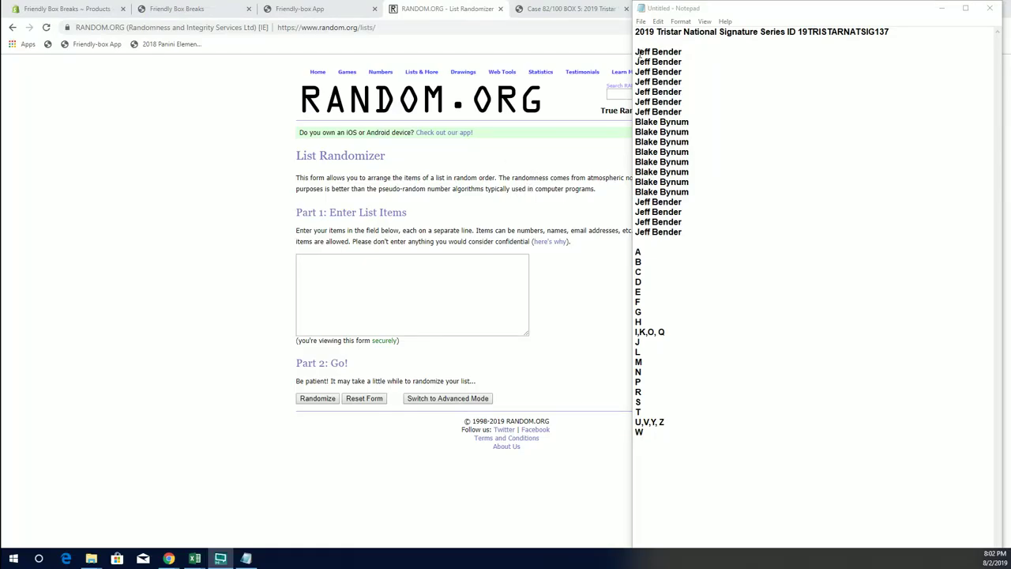
# - Copy the 19 owner names from Notepad into the List Randomizer field
pyautogui.moveTo(636, 52)
pyautogui.mouseDown()
pyautogui.moveTo(682, 113)
pyautogui.moveTo(684, 198)
pyautogui.moveTo(701, 232)
pyautogui.mouseUp()
pyautogui.hotkey('ctrl', 'c')
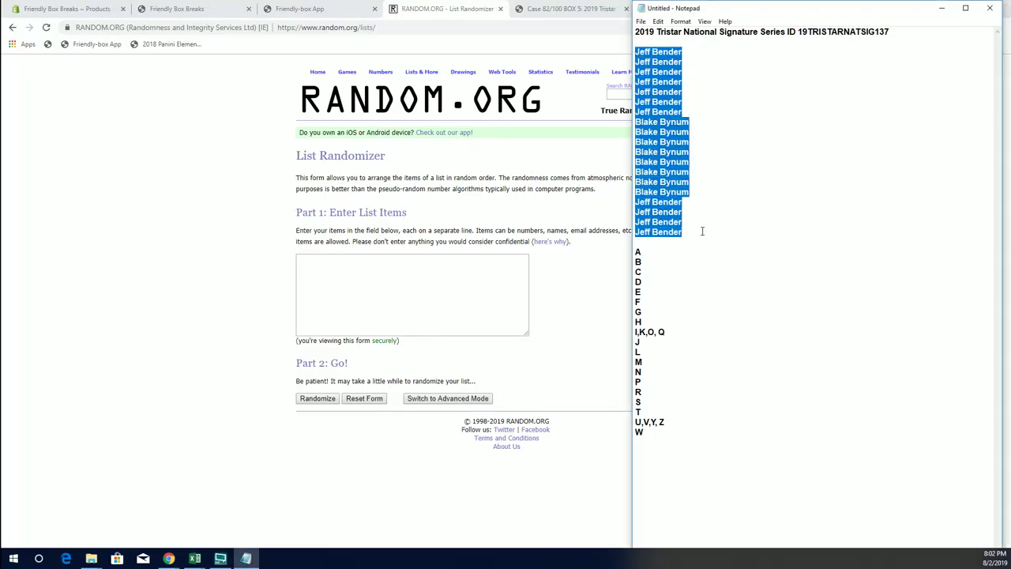
pyautogui.rightClick(672, 155)
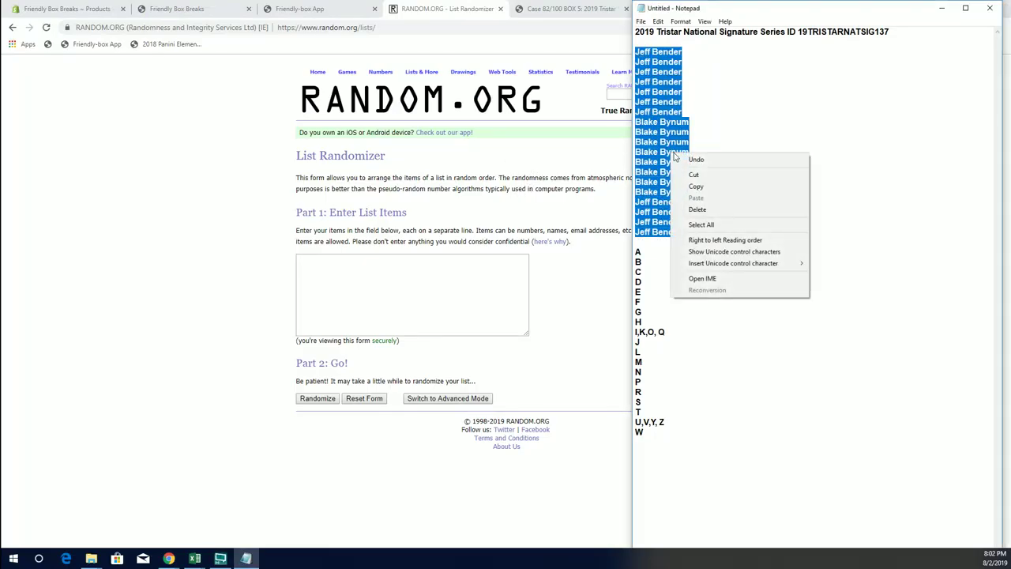
pyautogui.click(696, 186)
pyautogui.click(411, 293)
pyautogui.hotkey('ctrl', 'v')
# - Randomize the owner name list, then reshuffle it five more times
pyautogui.click(317, 398)
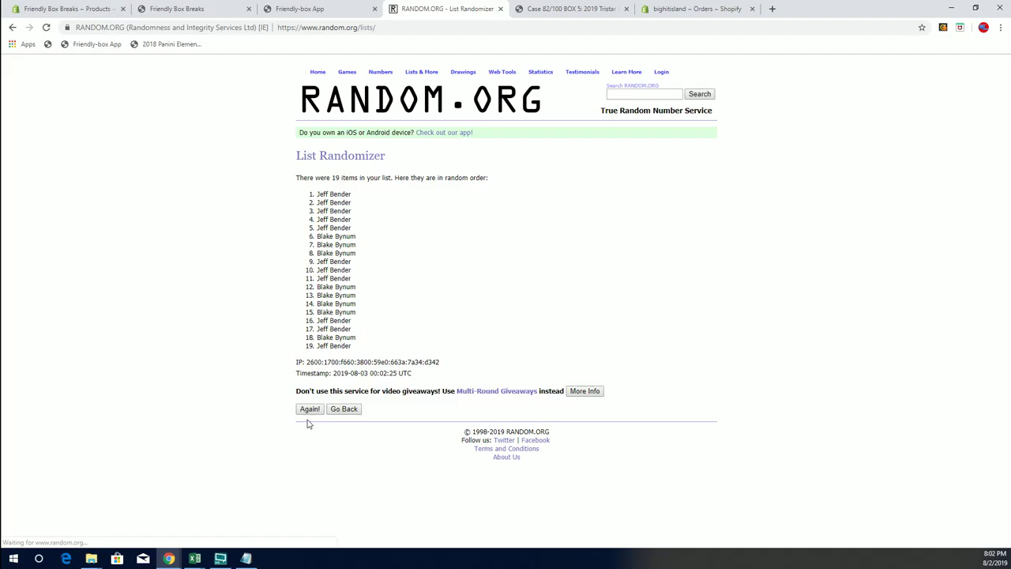
pyautogui.click(309, 409)
pyautogui.click(310, 427)
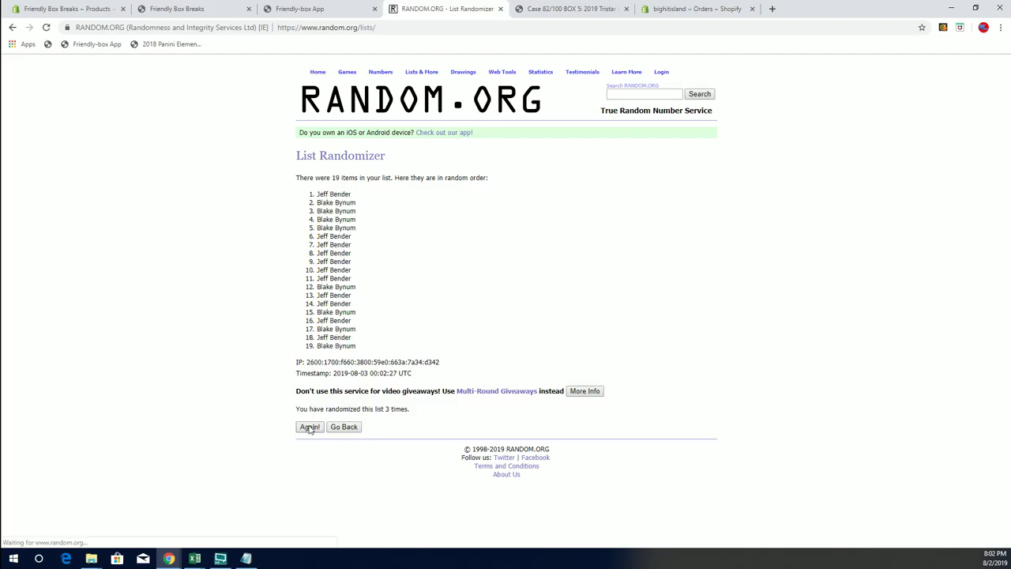
pyautogui.click(310, 428)
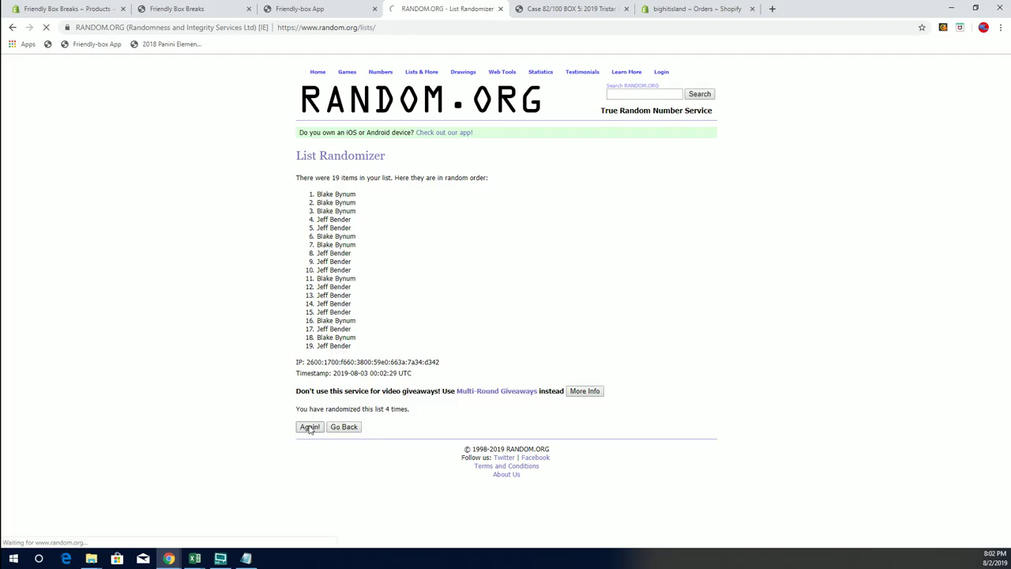
pyautogui.click(310, 427)
pyautogui.click(309, 428)
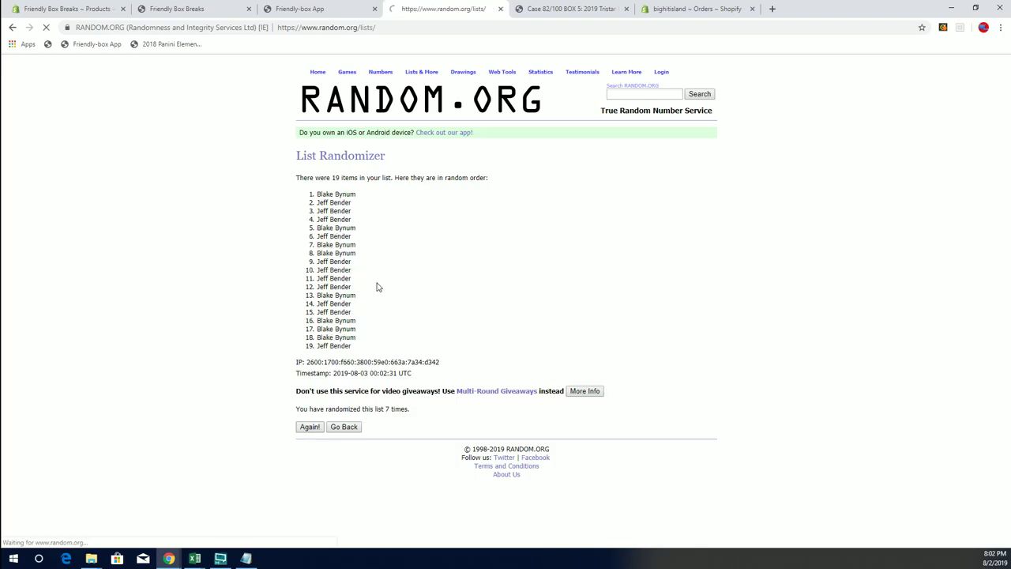
# - Copy the shuffled names and paste them into Excel under Owner Names at A2
pyautogui.moveTo(315, 193); pyautogui.dragTo(366, 346)
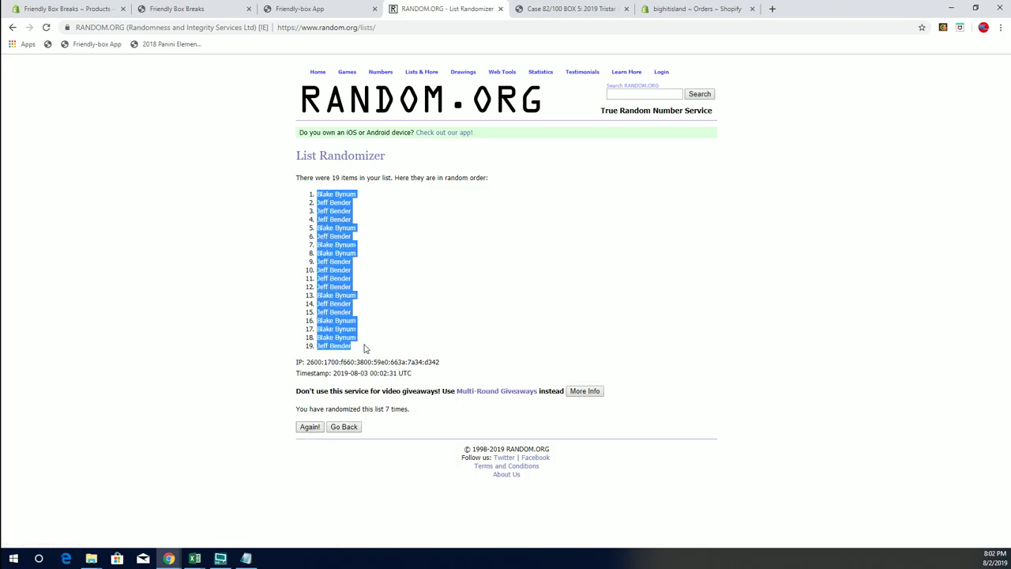
pyautogui.rightClick(357, 254)
pyautogui.click(365, 263)
pyautogui.hotkey('alt', 'Tab')
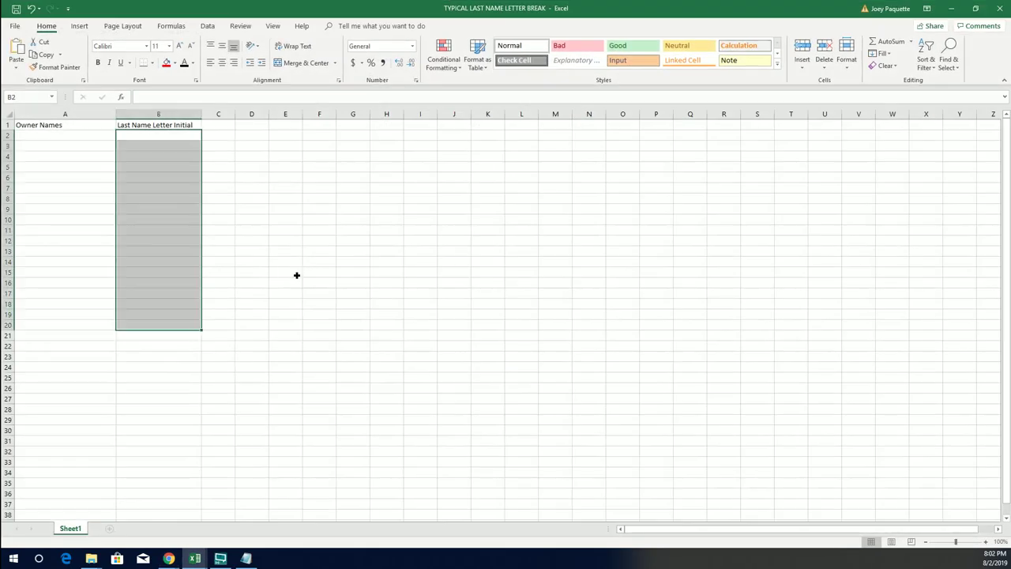
pyautogui.click(288, 272)
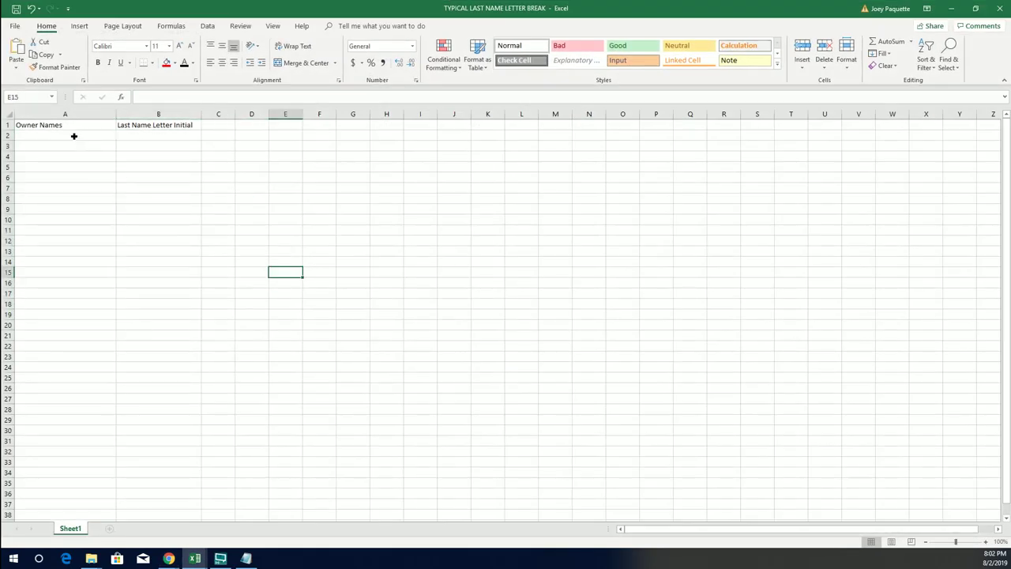
pyautogui.click(75, 135)
pyautogui.hotkey('ctrl', 'v')
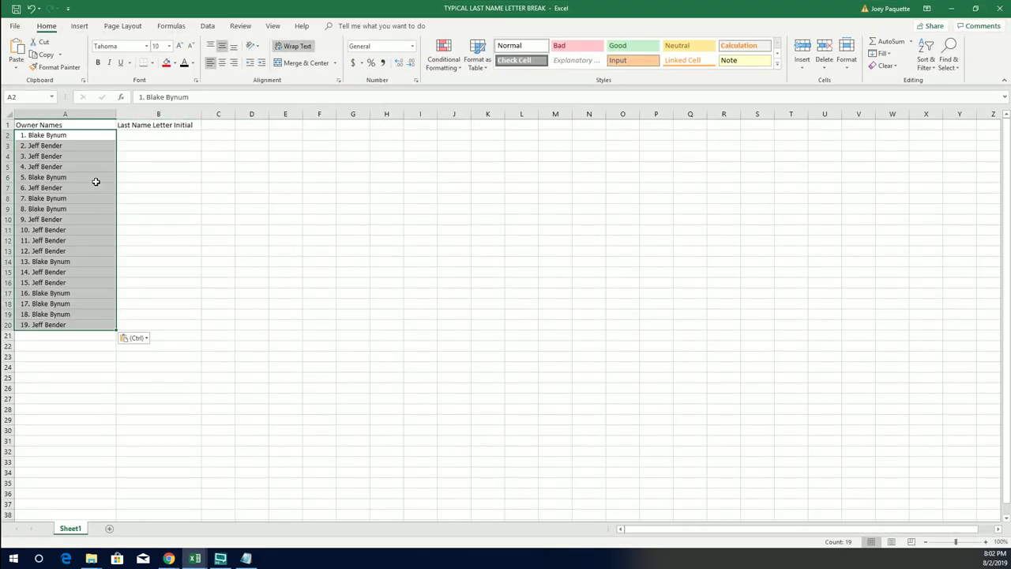
# - Narrow column A to fit the pasted owner names
pyautogui.click(96, 181)
pyautogui.moveTo(116, 114); pyautogui.dragTo(82, 113)
pyautogui.click(141, 135)
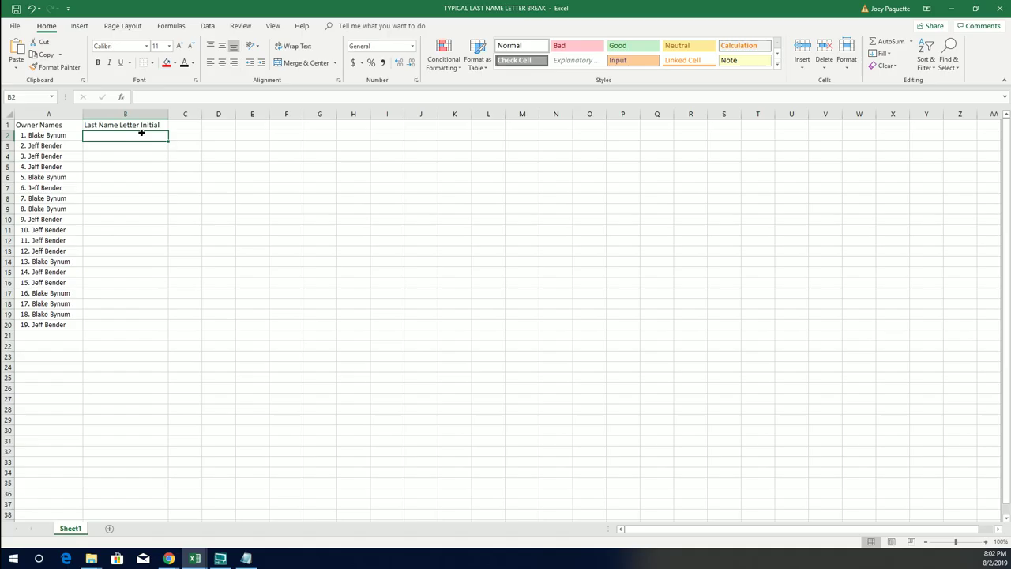
pyautogui.click(952, 8)
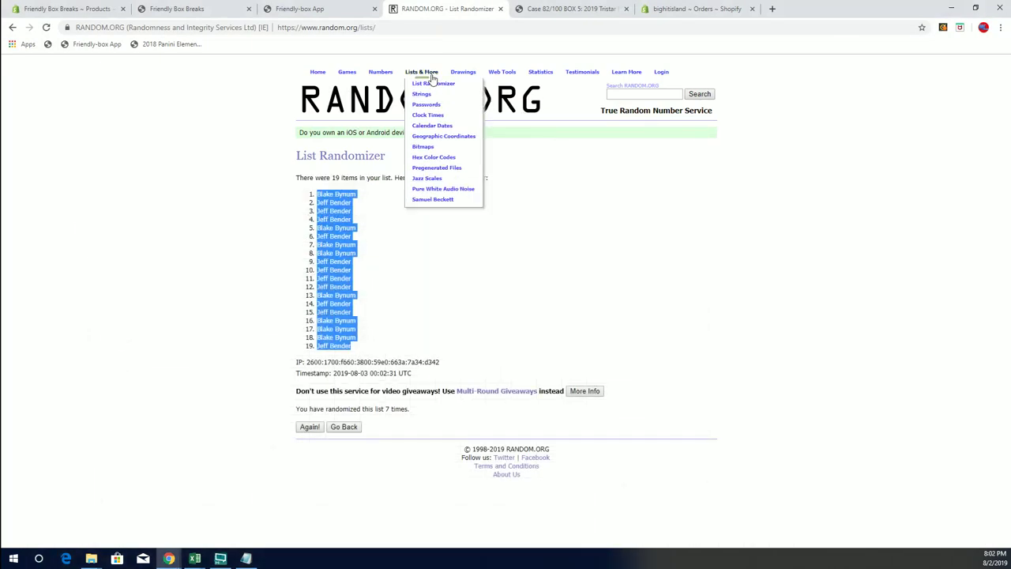
# - Copy the letter lines A to W from Notepad into a fresh List Randomizer form
pyautogui.click(433, 83)
pyautogui.hotkey('alt', 'Tab')
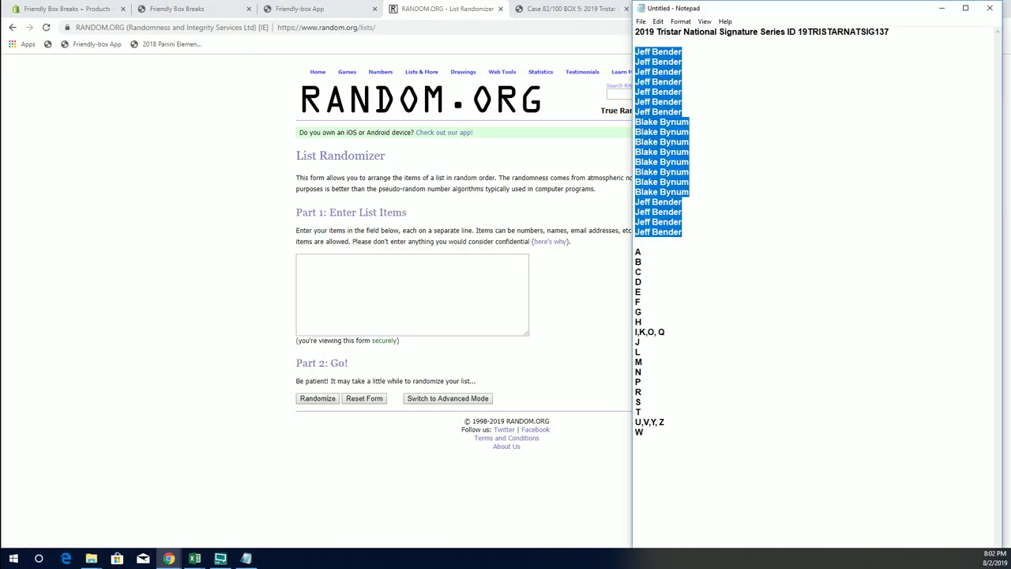
pyautogui.click(831, 282)
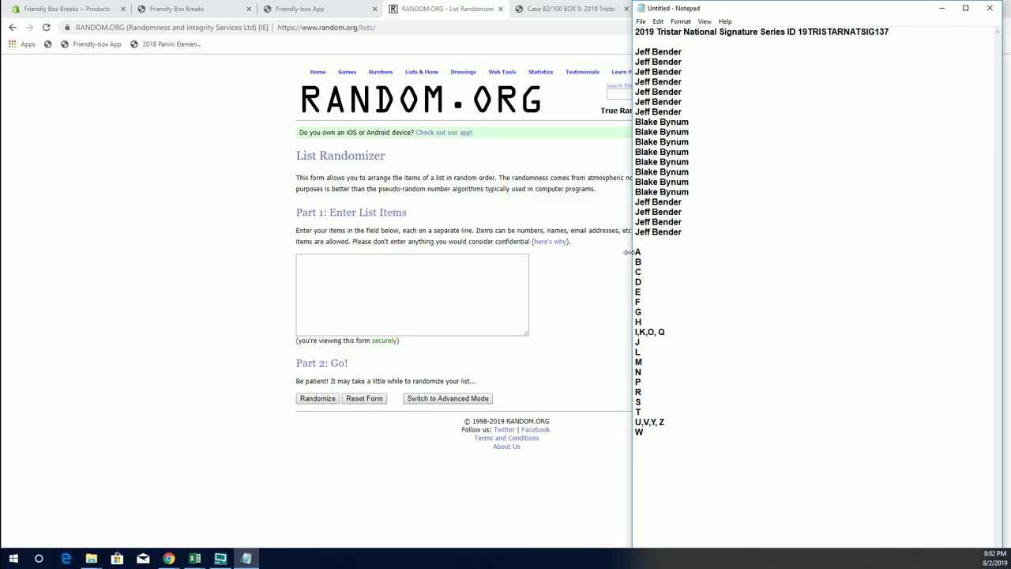
pyautogui.moveTo(636, 251); pyautogui.dragTo(641, 432)
pyautogui.rightClick(687, 280)
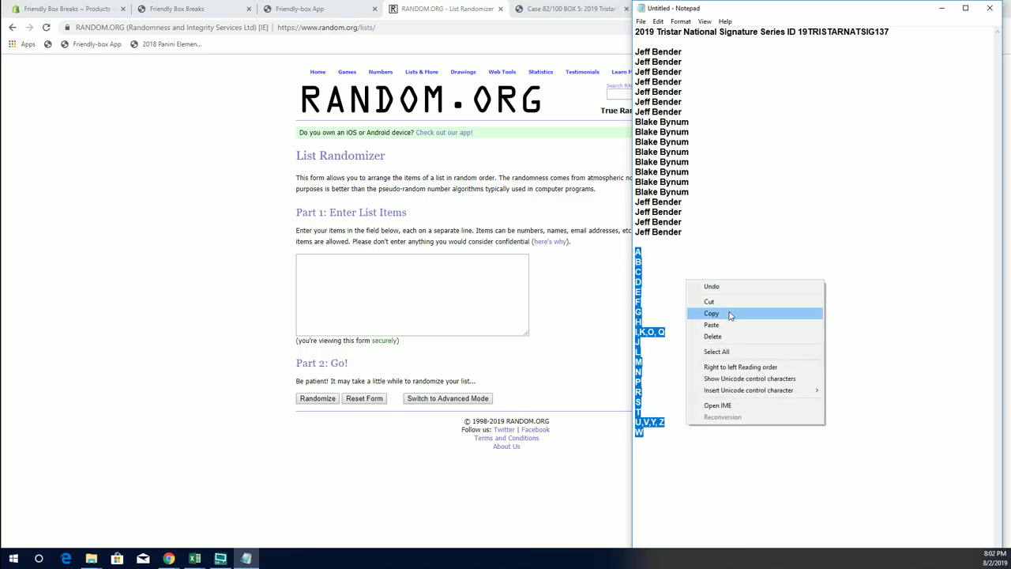
pyautogui.click(715, 314)
pyautogui.click(363, 294)
pyautogui.hotkey('ctrl', 'v')
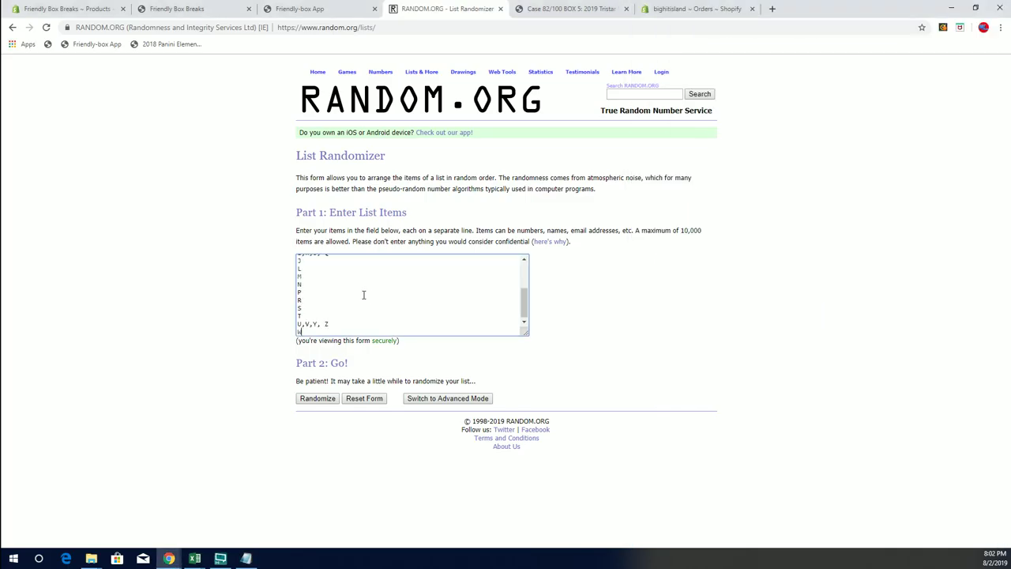
# - Randomize the letter list, then reshuffle it five more times
pyautogui.click(324, 400)
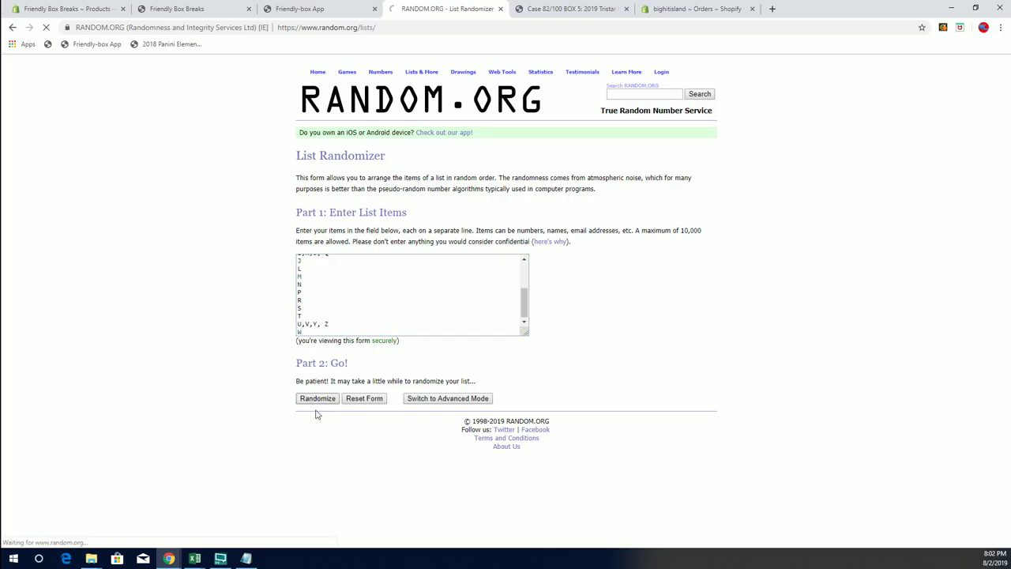
pyautogui.click(312, 411)
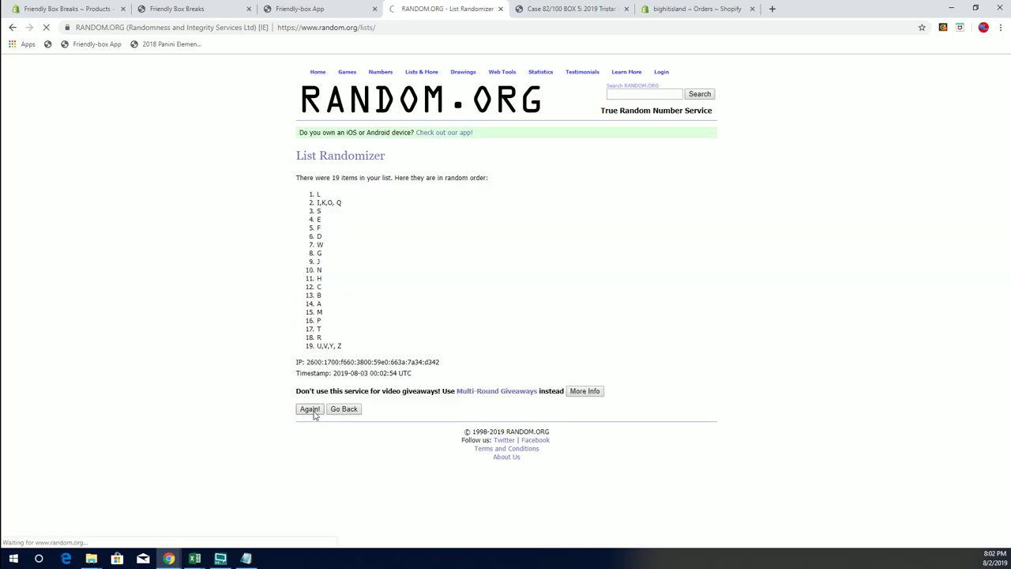
pyautogui.click(309, 427)
pyautogui.click(310, 427)
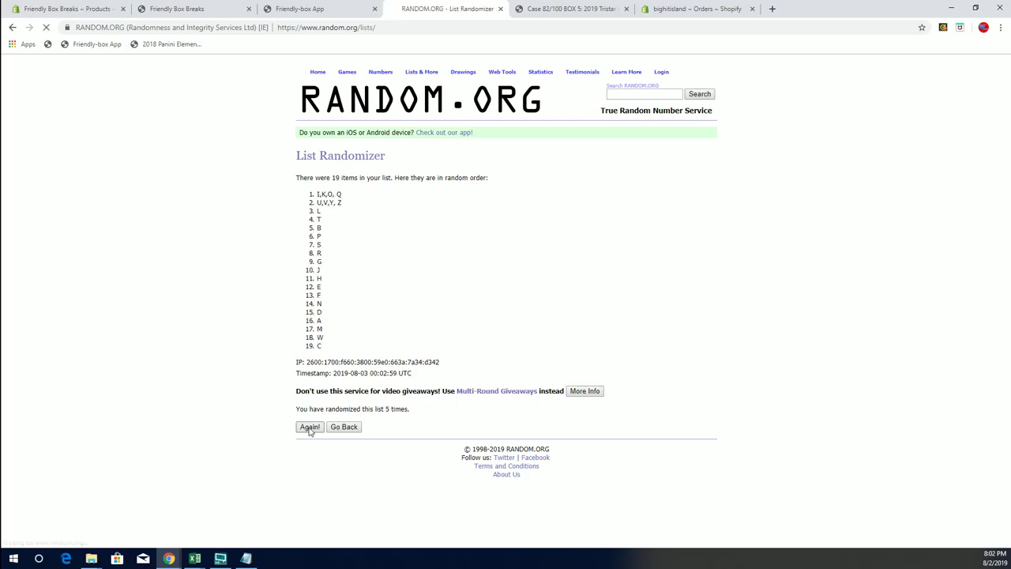
pyautogui.click(309, 427)
pyautogui.click(310, 427)
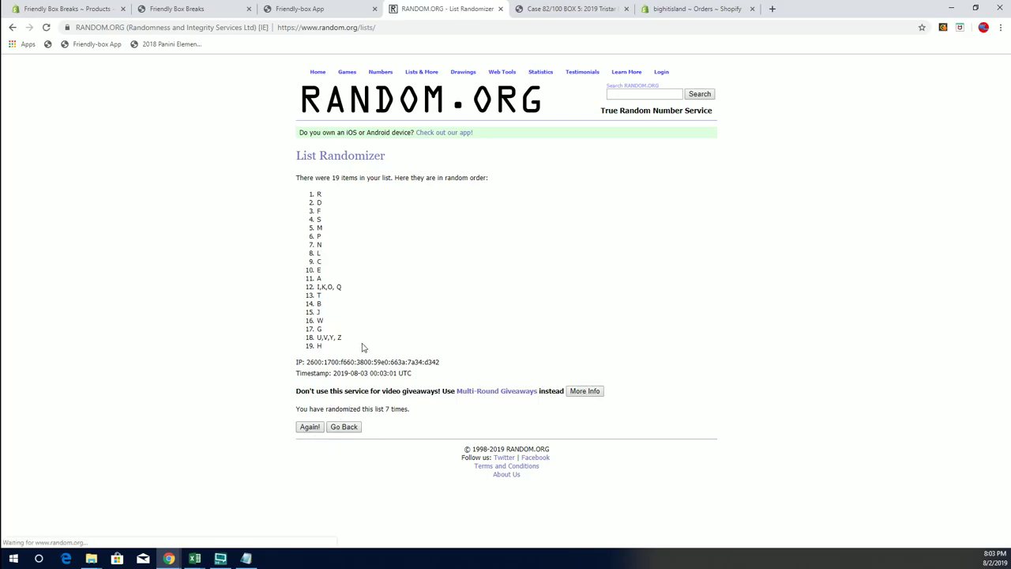
# - Copy all 19 randomized letter entries from the results
pyautogui.moveTo(318, 193)
pyautogui.mouseDown()
pyautogui.moveTo(351, 249)
pyautogui.moveTo(354, 349)
pyautogui.mouseUp()
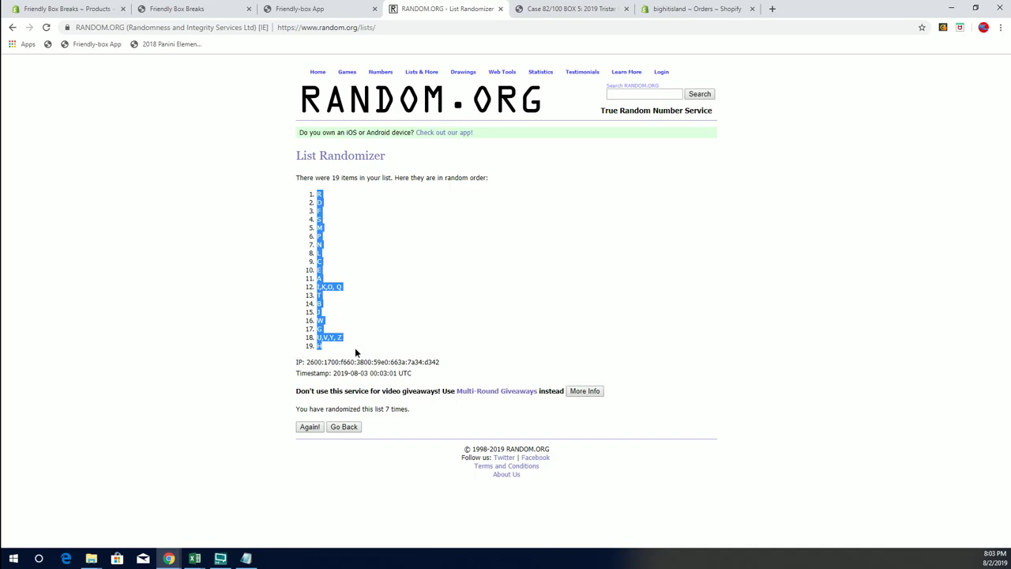
pyautogui.rightClick(353, 243)
pyautogui.click(355, 243)
pyautogui.hotkey('alt', 'Tab')
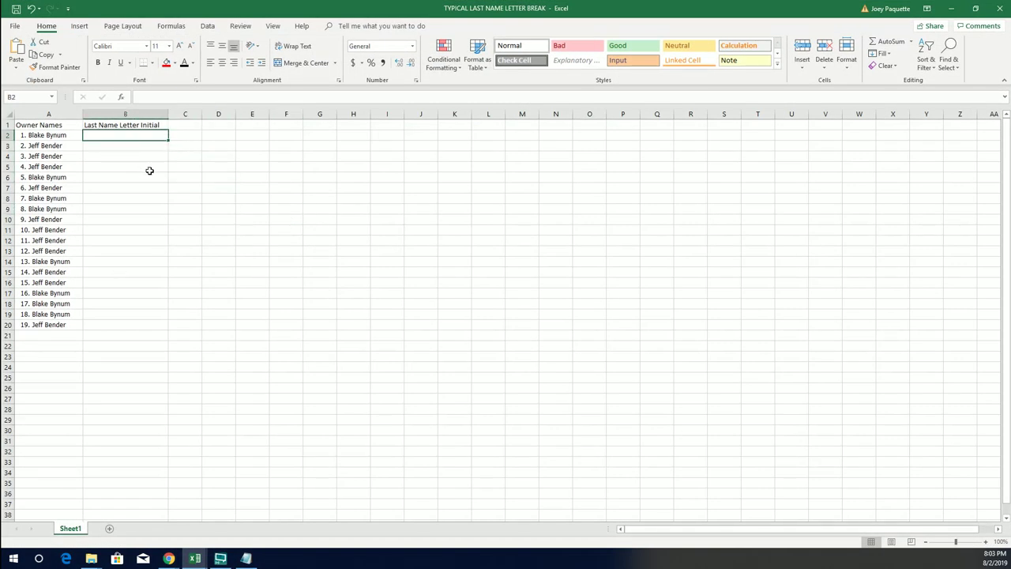
# - Paste the letters under Last Name Letter Initial and give columns A:B All Borders
pyautogui.hotkey('ctrl', 'v')
pyautogui.click(149, 169)
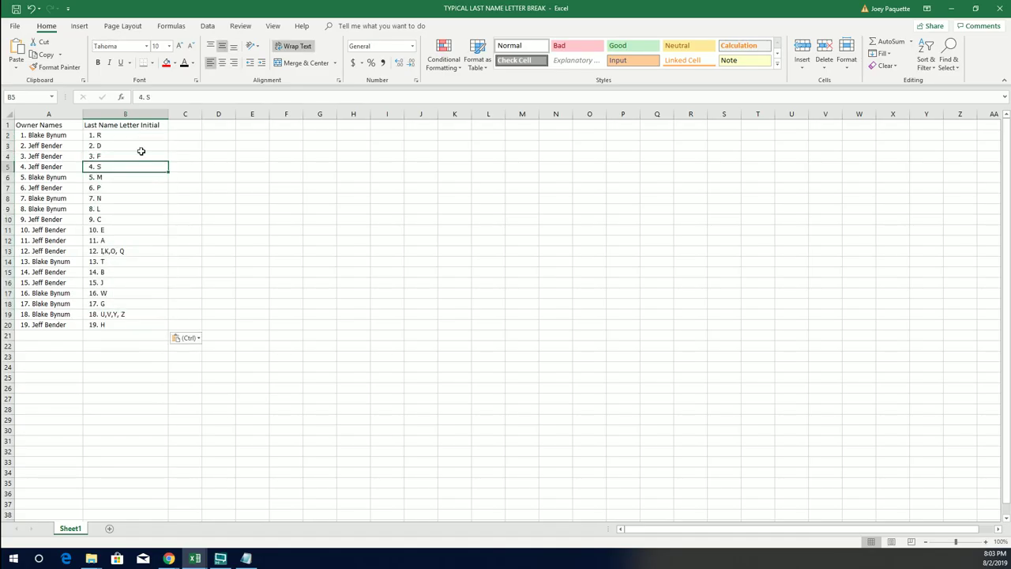
pyautogui.moveTo(76, 113); pyautogui.dragTo(125, 114)
pyautogui.click(151, 62)
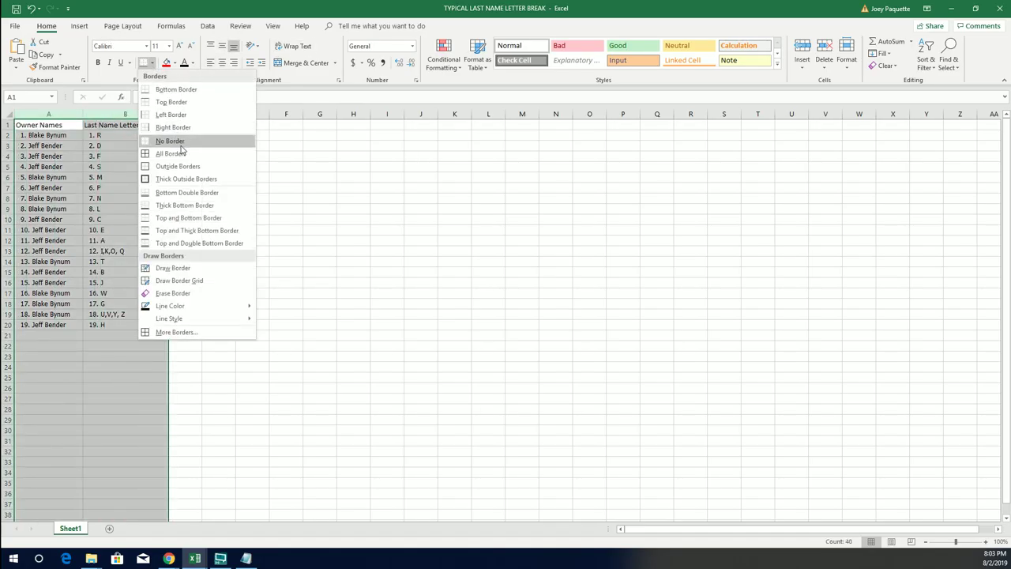
pyautogui.click(190, 153)
# - Zoom the Excel sheet in two steps with the zoom slider
pyautogui.click(37, 139)
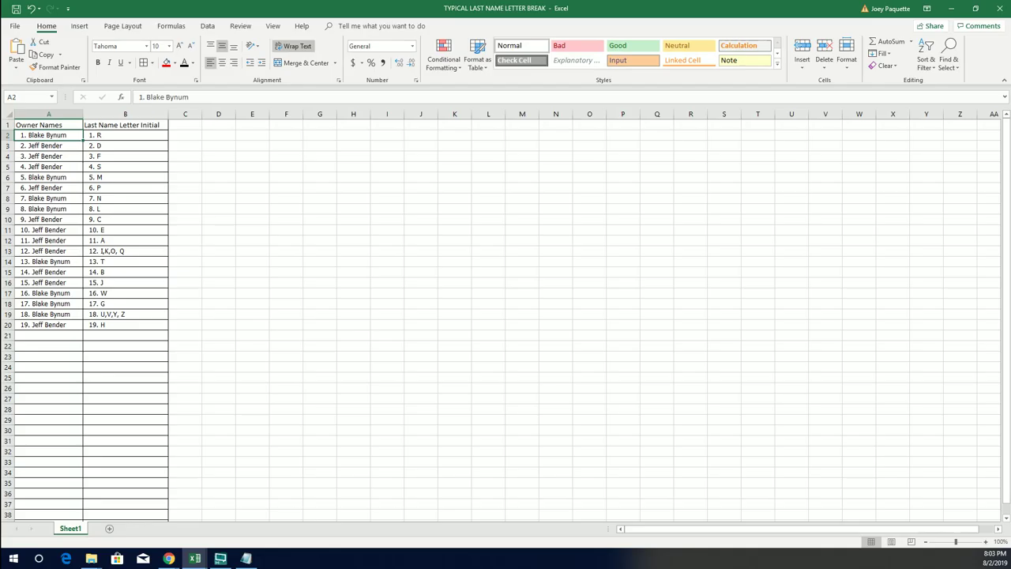
pyautogui.click(985, 542)
pyautogui.click(985, 542)
pyautogui.click(985, 542)
pyautogui.click(985, 542)
pyautogui.click(985, 541)
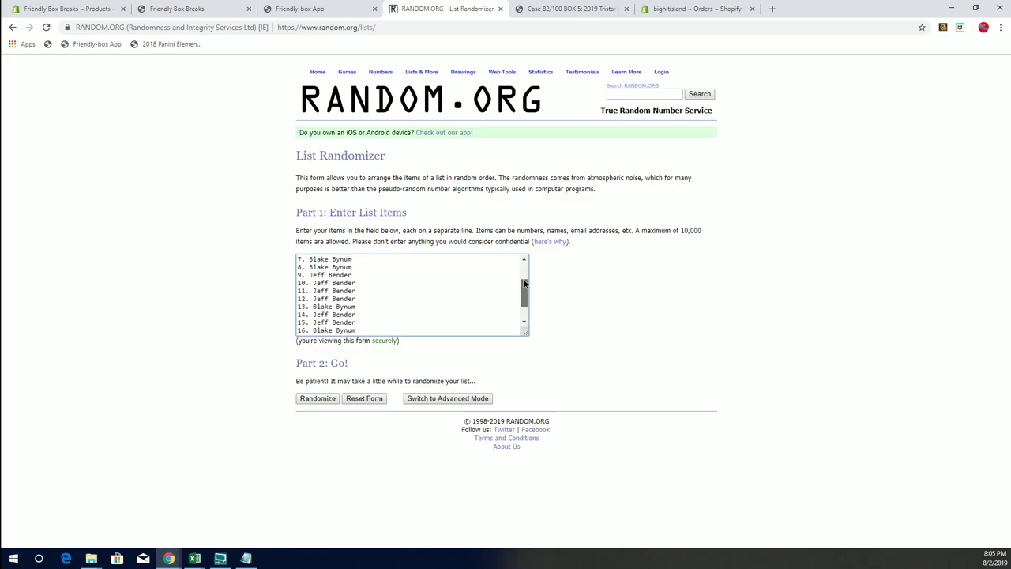
# - Randomize the 19 owner names and reshuffle repeatedly, then highlight the top entry
pyautogui.click(312, 399)
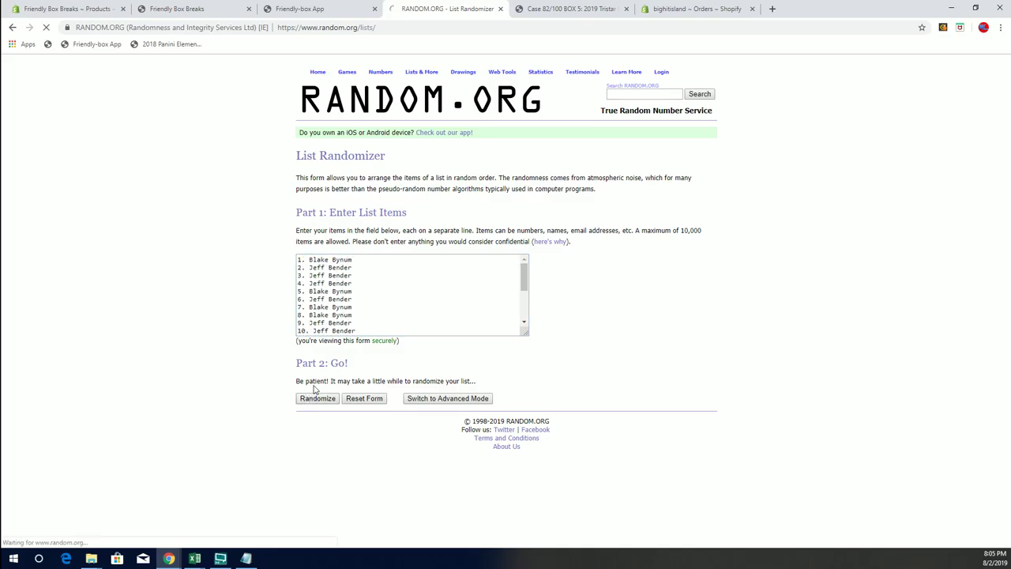
pyautogui.click(316, 412)
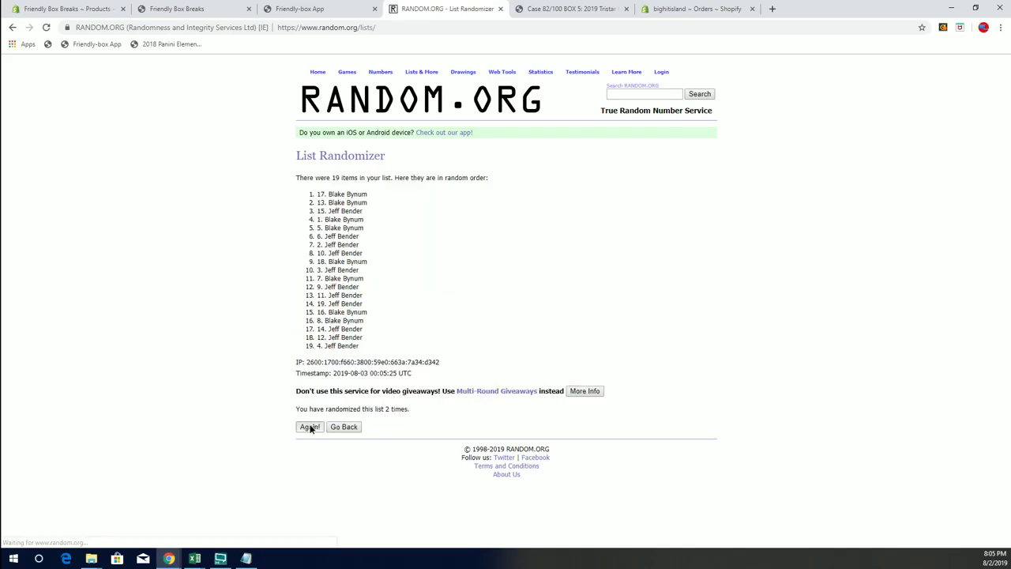
pyautogui.click(309, 426)
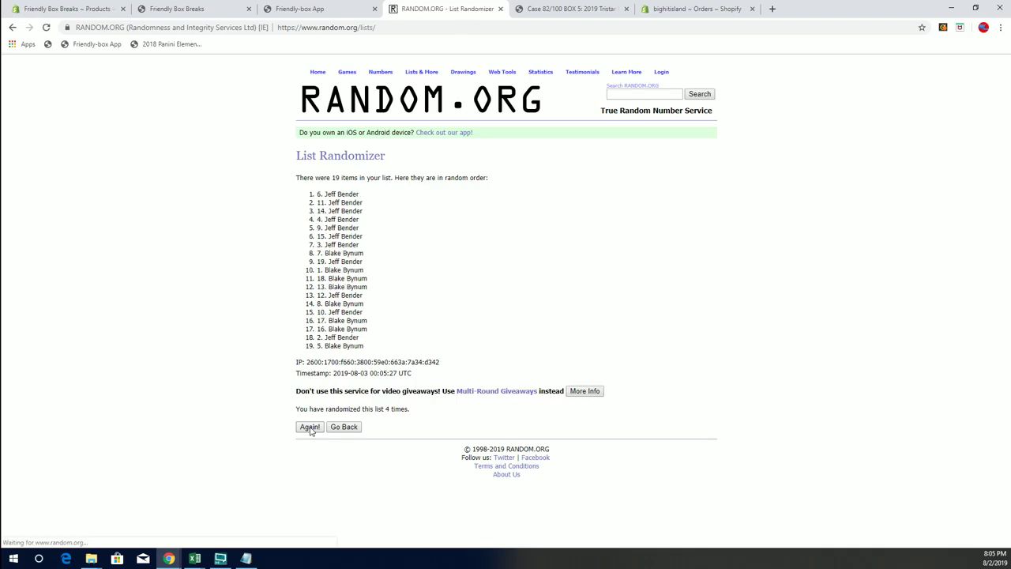
pyautogui.click(311, 430)
pyautogui.click(310, 430)
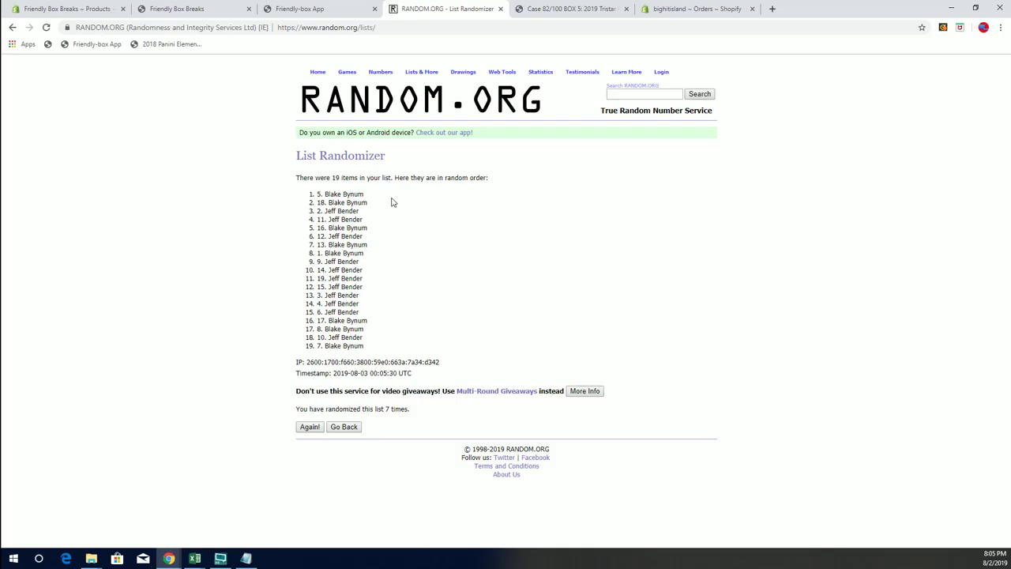
pyautogui.moveTo(364, 195); pyautogui.dragTo(314, 194)
pyautogui.click(378, 213)
# - Open Big Hit Island's Map Promotion Game page and scroll through its numbered map spaces
pyautogui.click(565, 10)
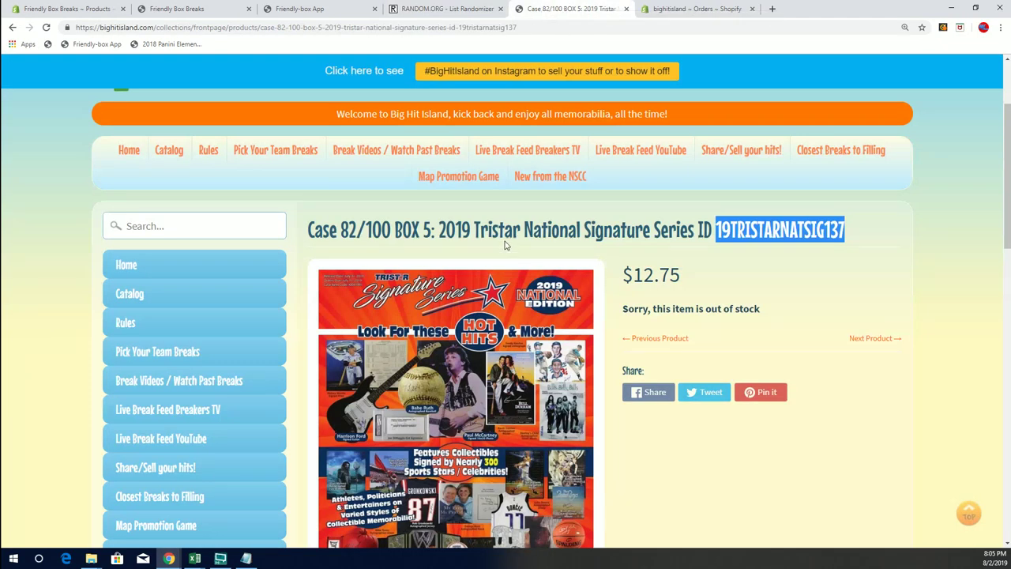
pyautogui.click(473, 189)
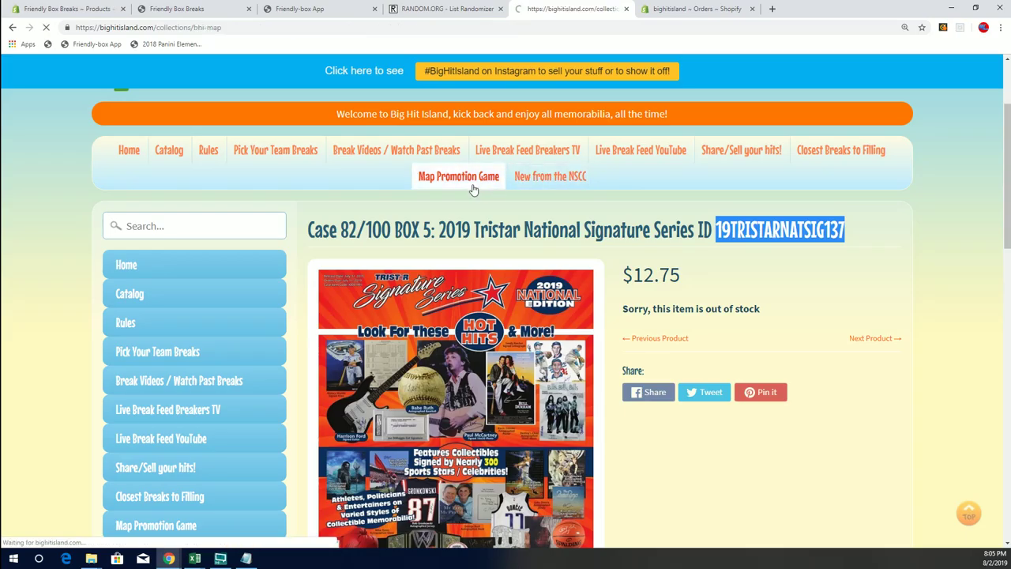
pyautogui.scroll(-3, 529, 193)
pyautogui.scroll(-20, 529, 194)
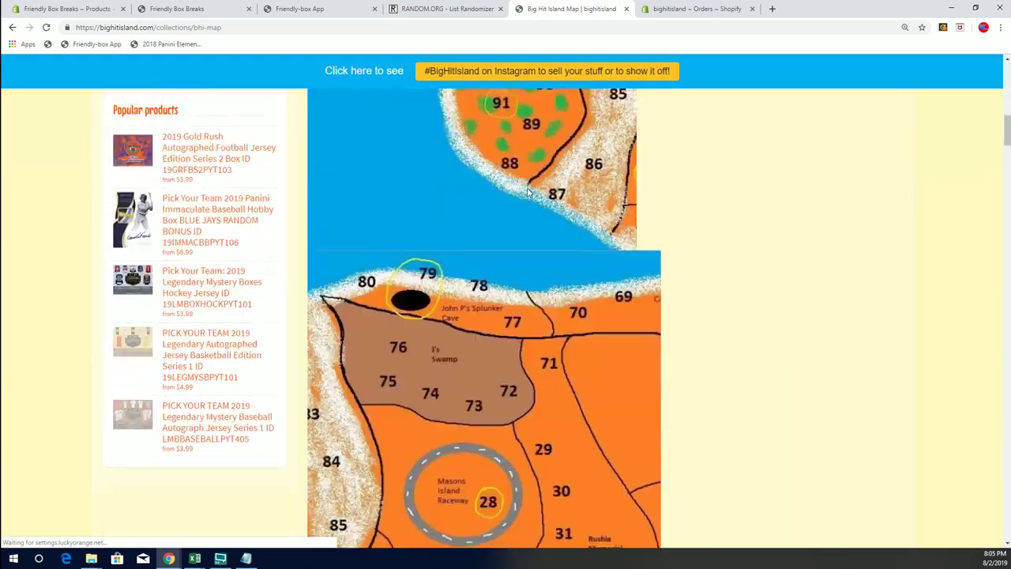
pyautogui.scroll(-20, 527, 190)
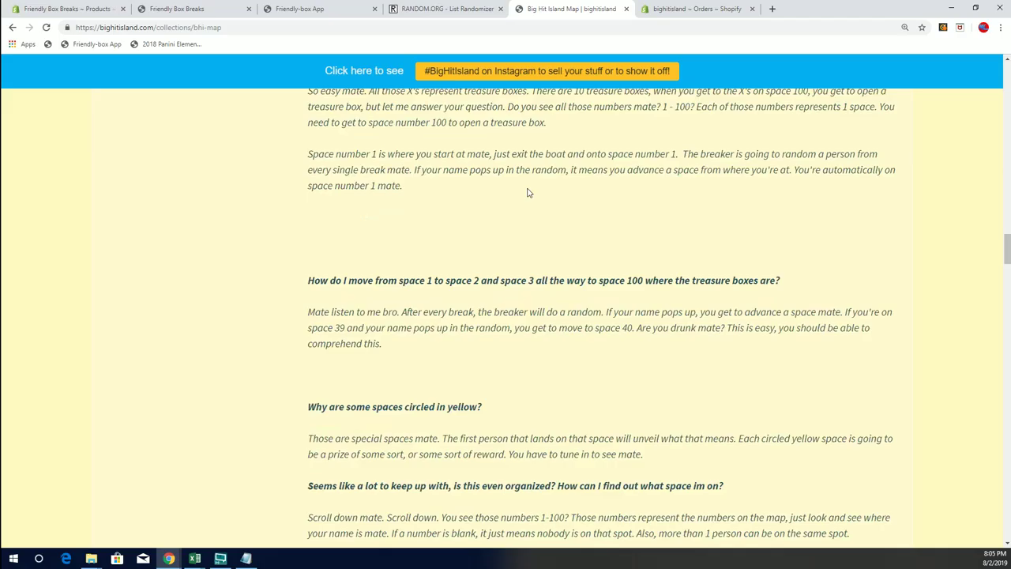
pyautogui.scroll(-3, 529, 194)
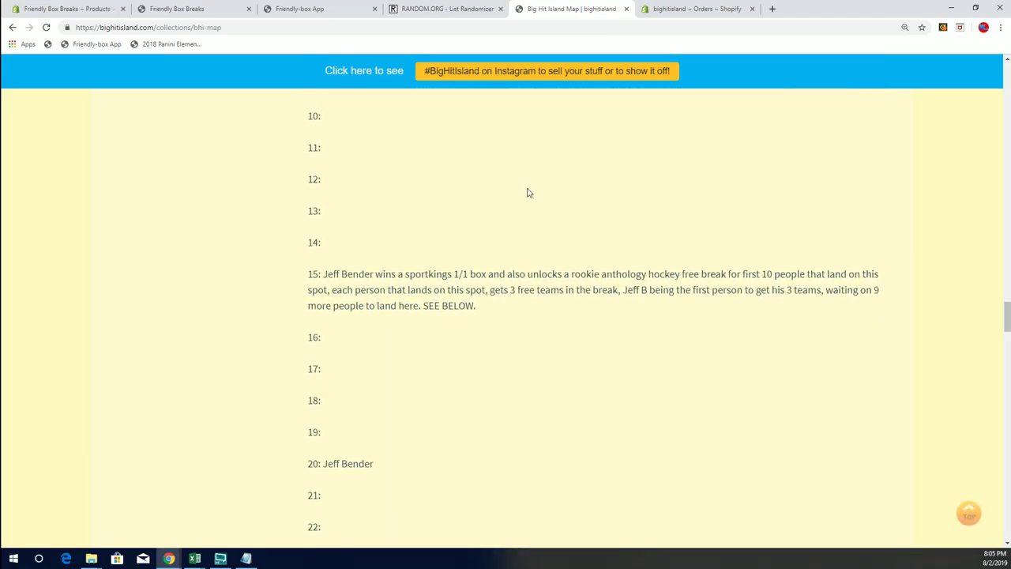
pyautogui.scroll(-2, 431, 400)
pyautogui.scroll(3, 430, 400)
pyautogui.scroll(5, 430, 401)
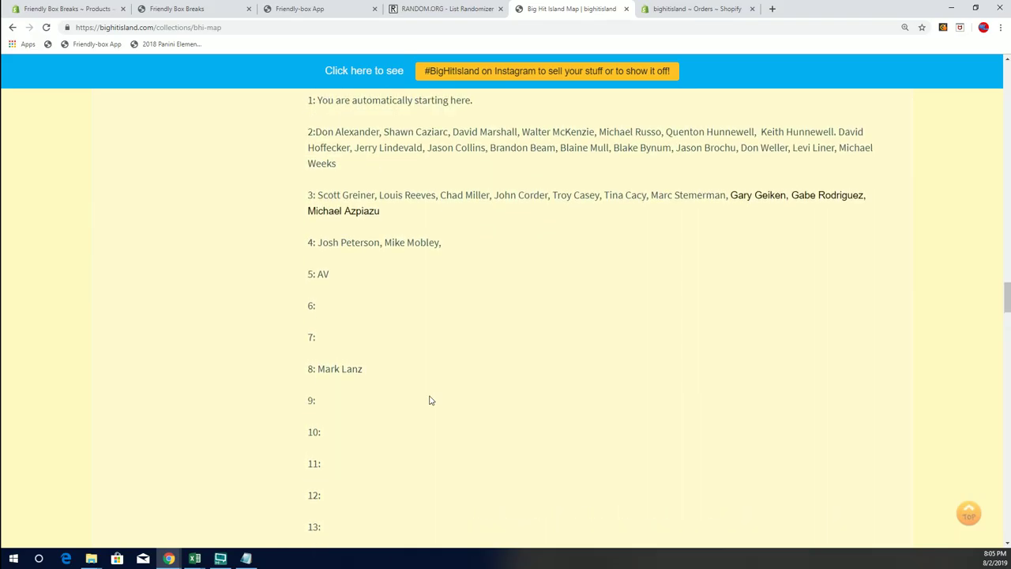